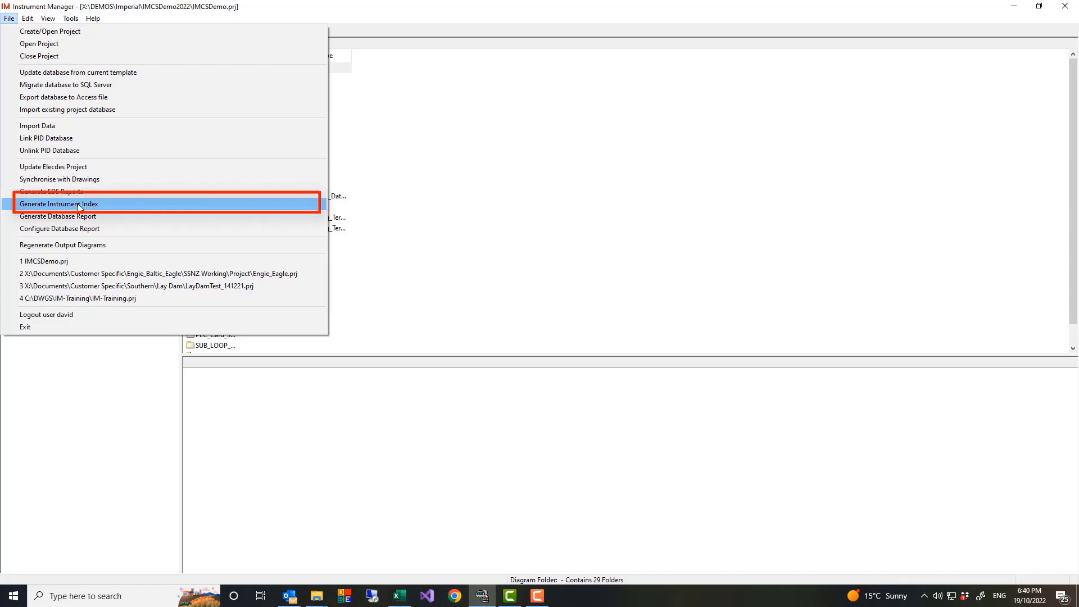
Step: Generate the project's instrument index and its EDS reports
click(79, 205)
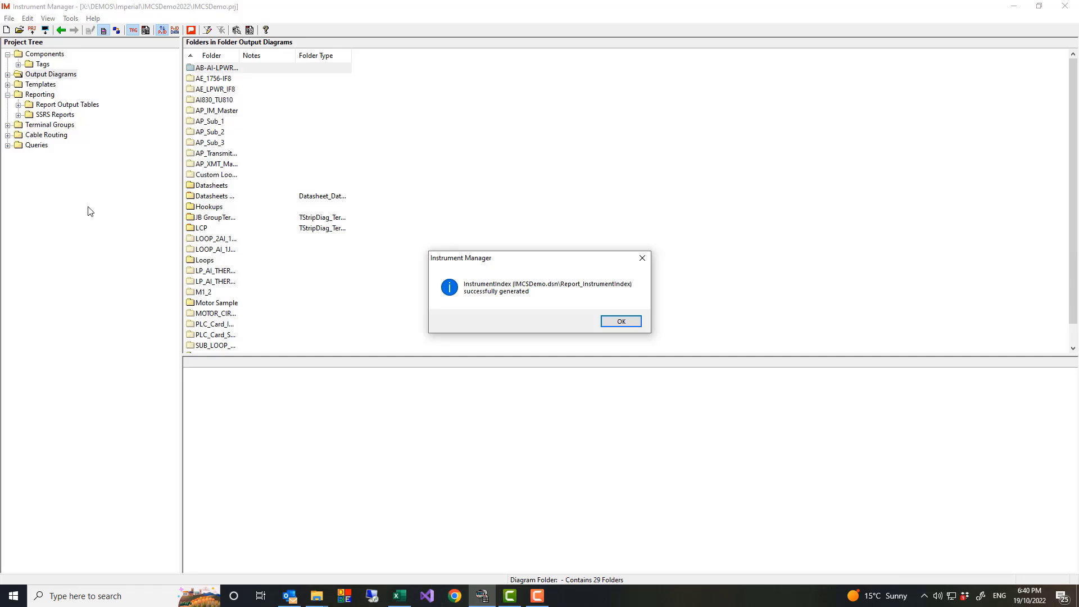
click(617, 321)
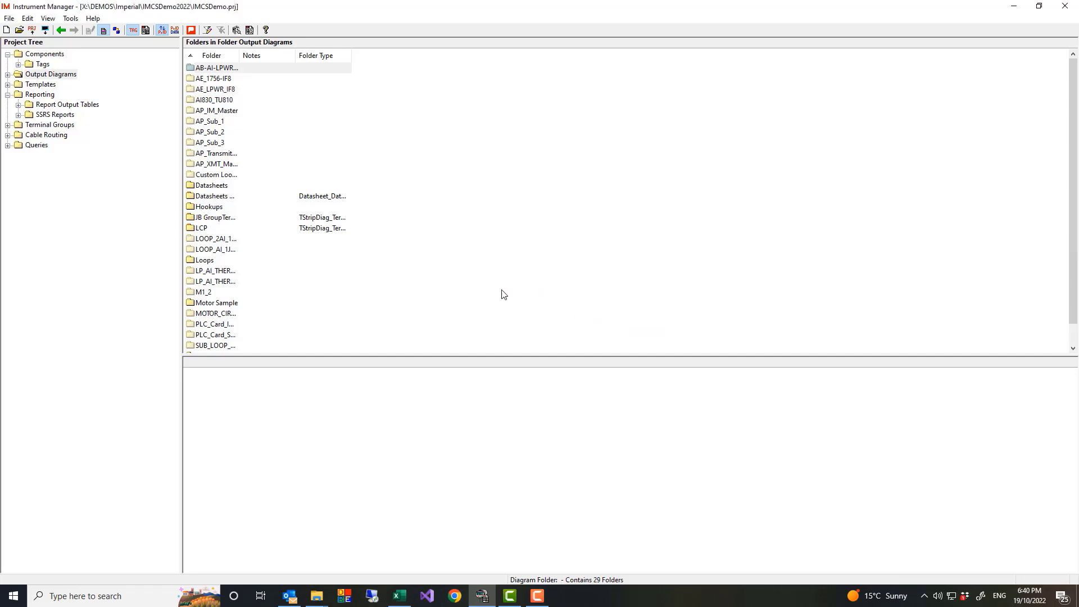
click(10, 19)
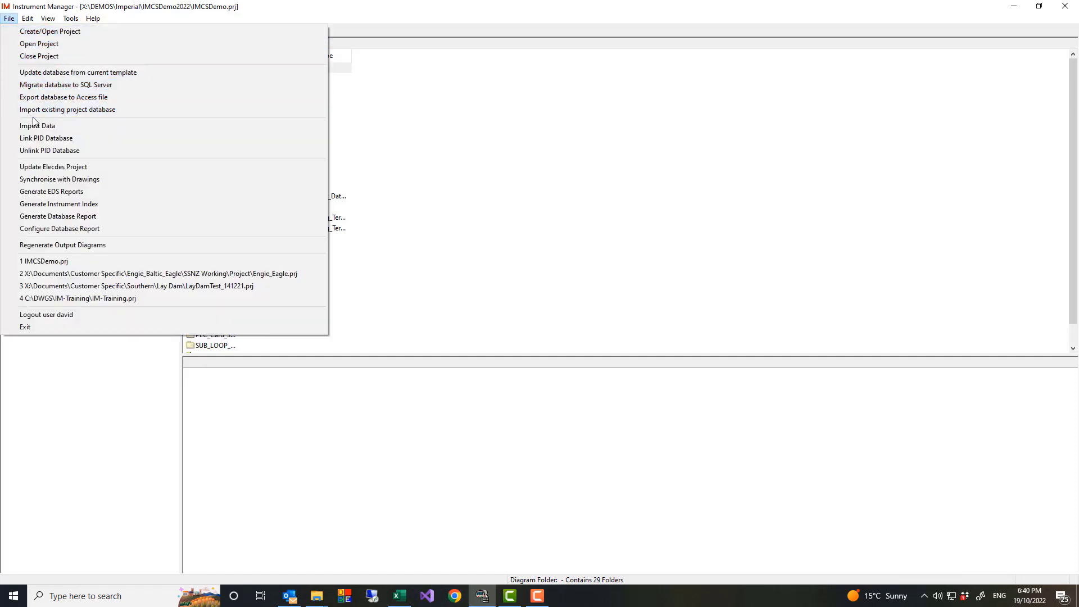
click(59, 193)
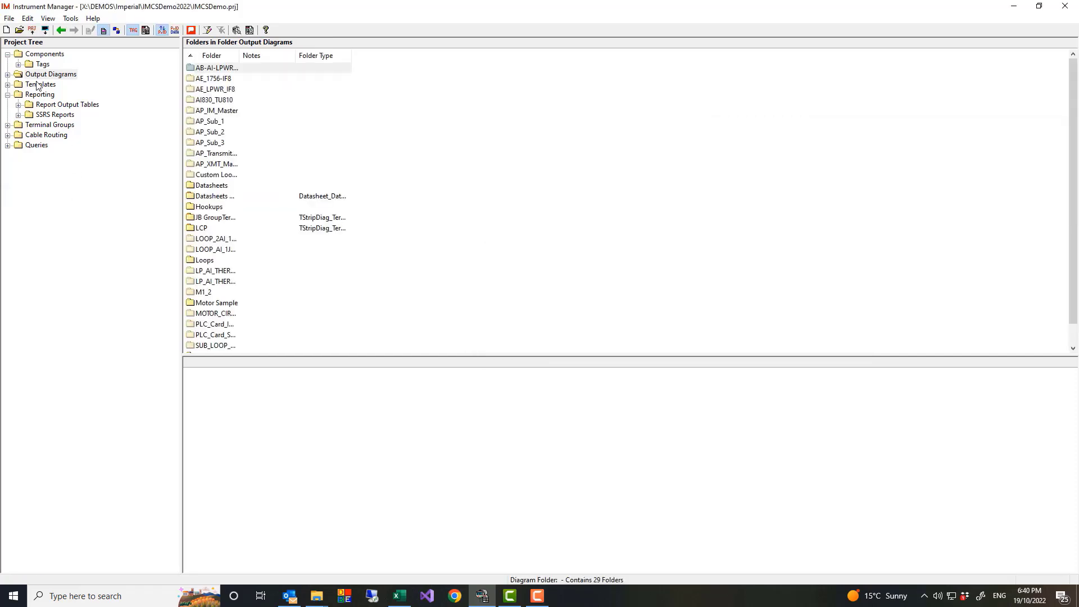
click(12, 20)
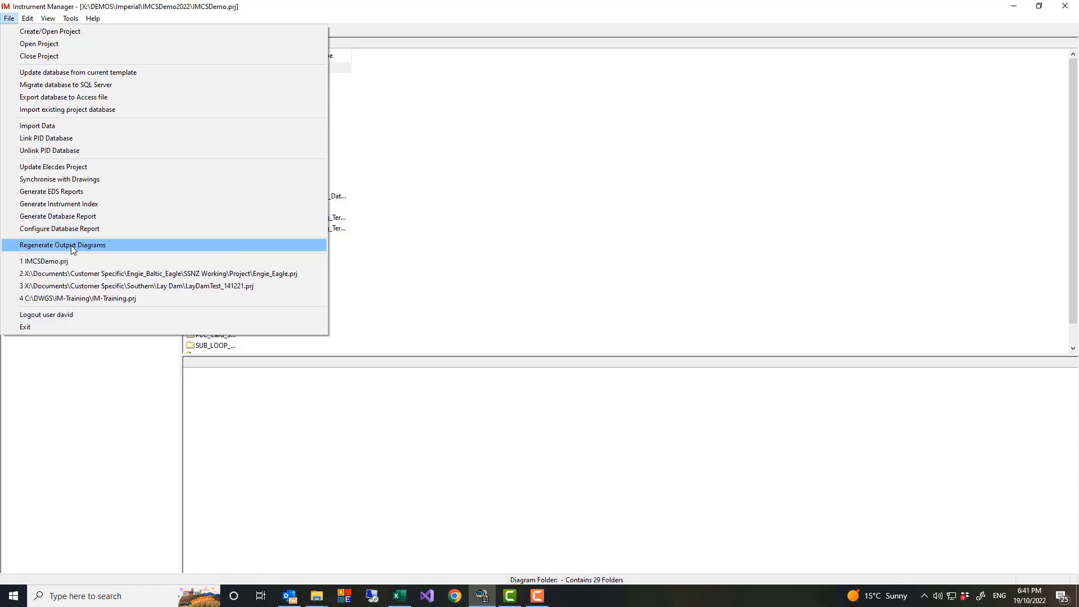
click(128, 364)
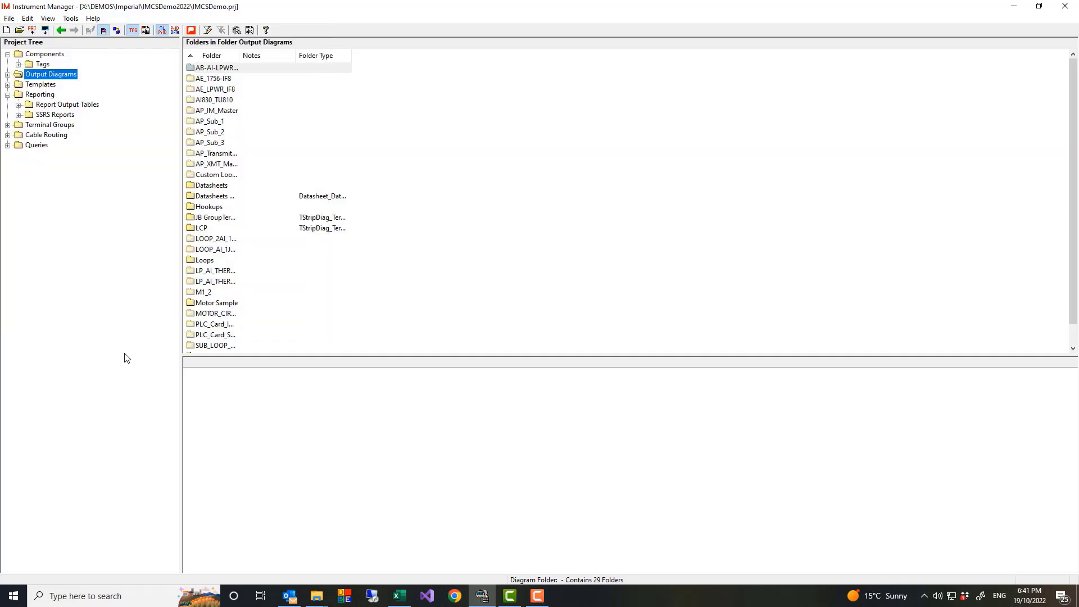
Step: Review the Report_Bom, Report_Bsum and Report_Cabsch tables among the report output tables
click(19, 106)
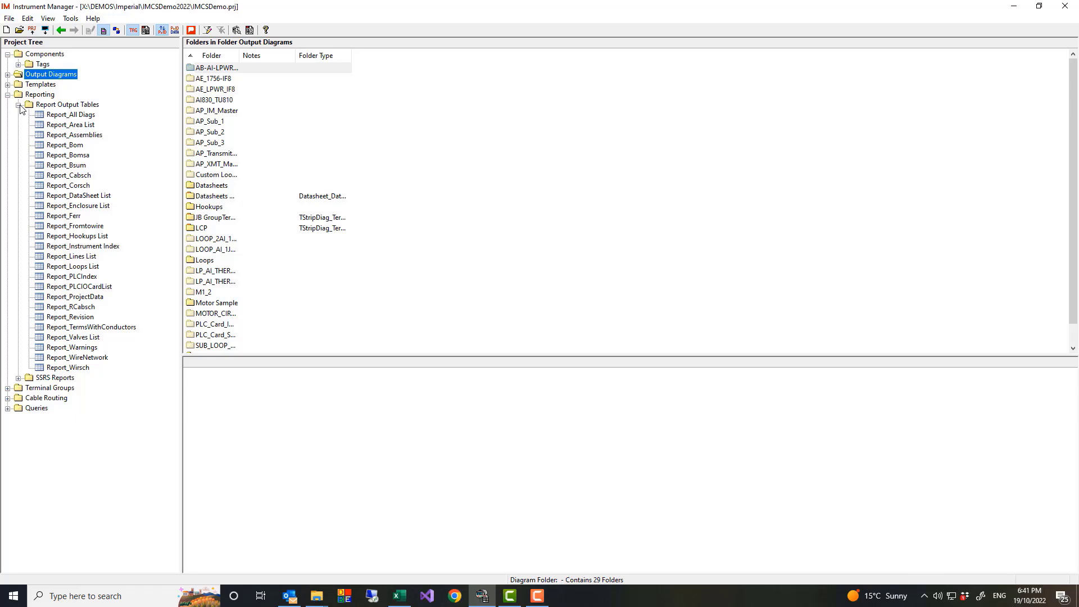
click(65, 147)
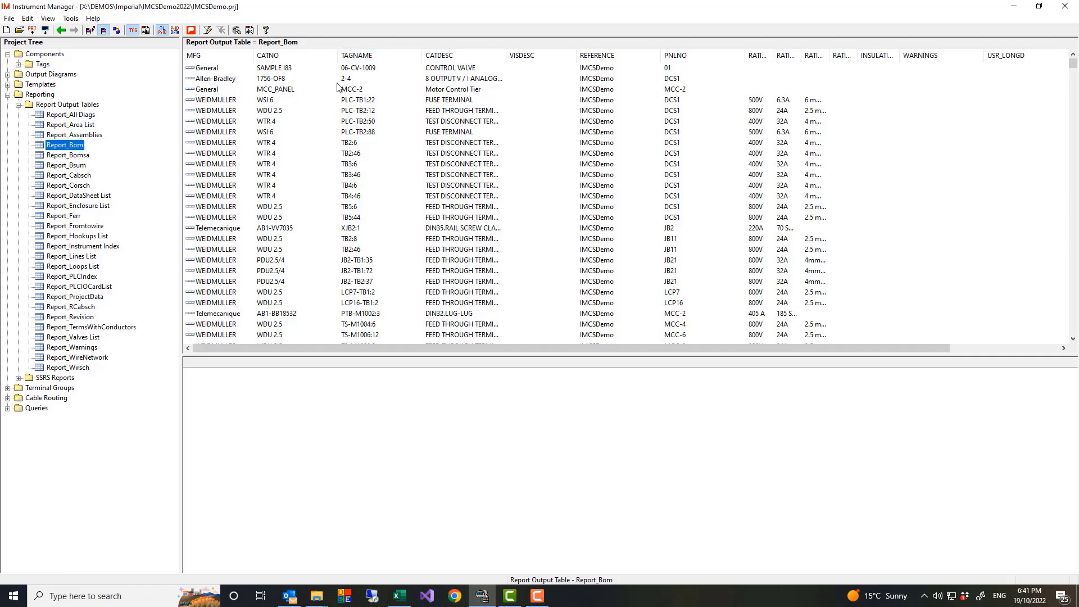
click(81, 167)
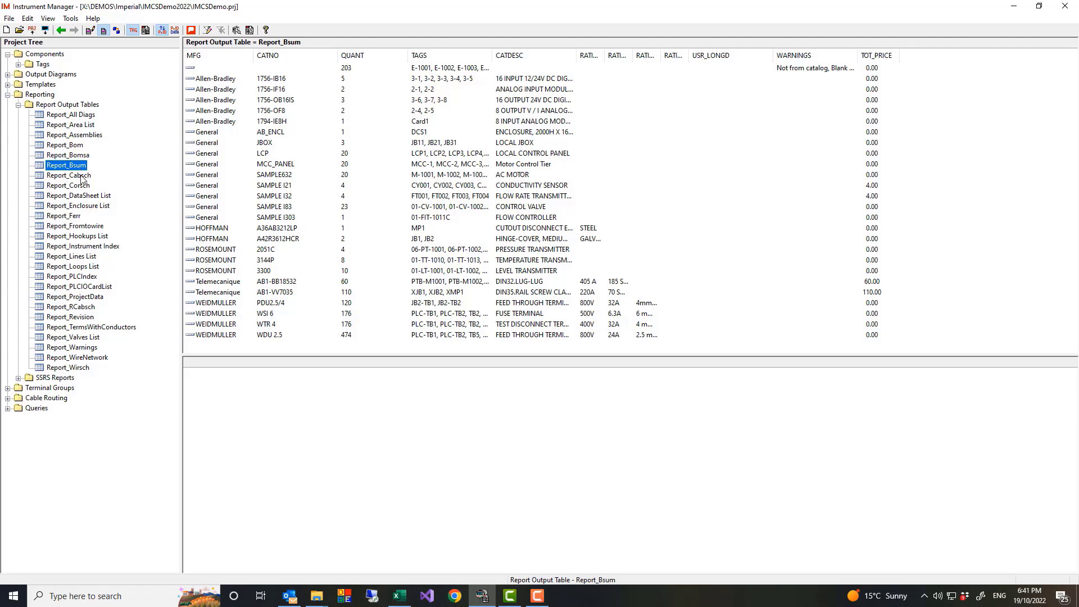
click(82, 176)
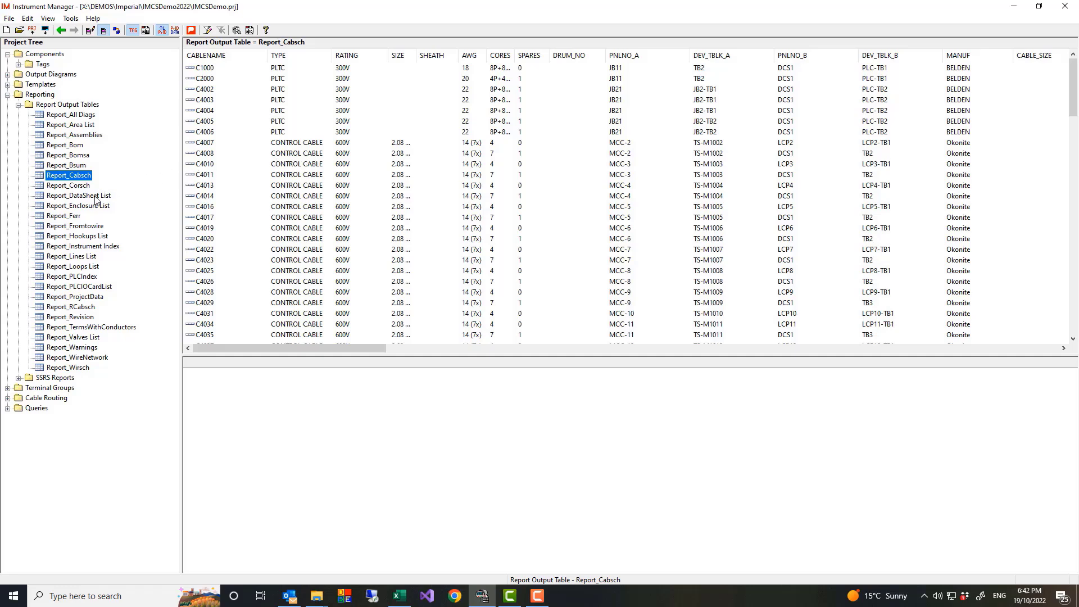
Step: Review the Report_Instrument Index, Report_PLCIndex and Report_Wirsch tables, and collapse the Report Output Tables folder
click(77, 246)
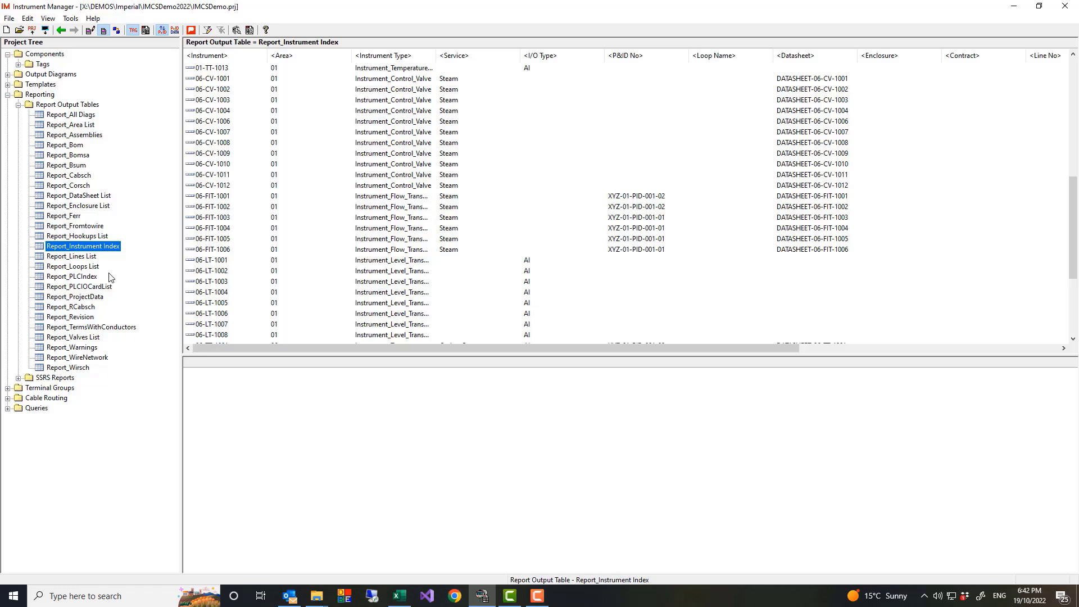
click(93, 278)
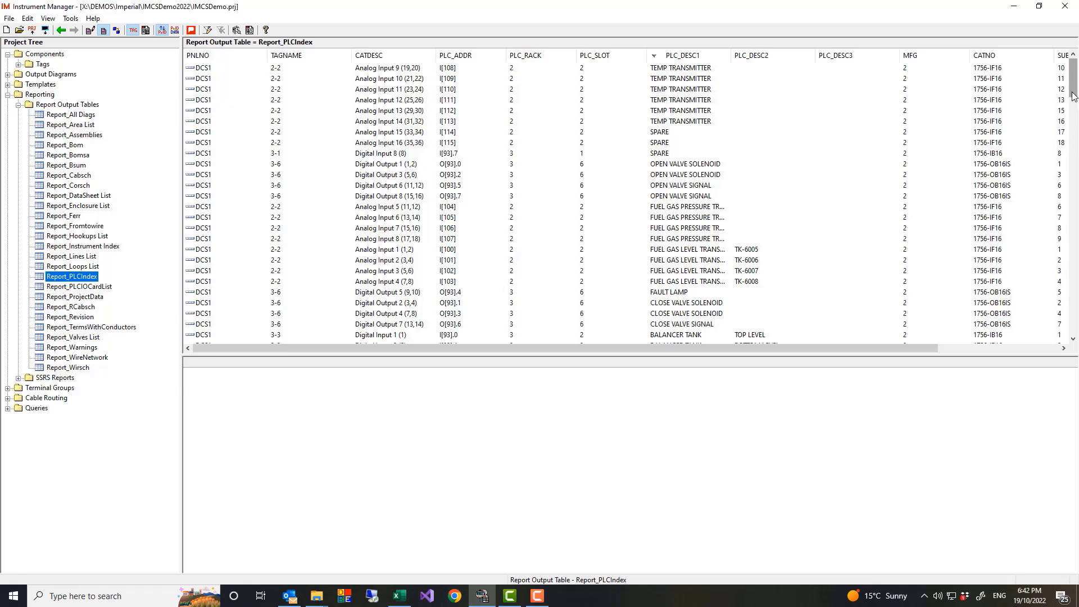
mouse_move(1073, 95)
mouse_down()
mouse_move(1076, 141)
mouse_move(1069, 94)
mouse_up()
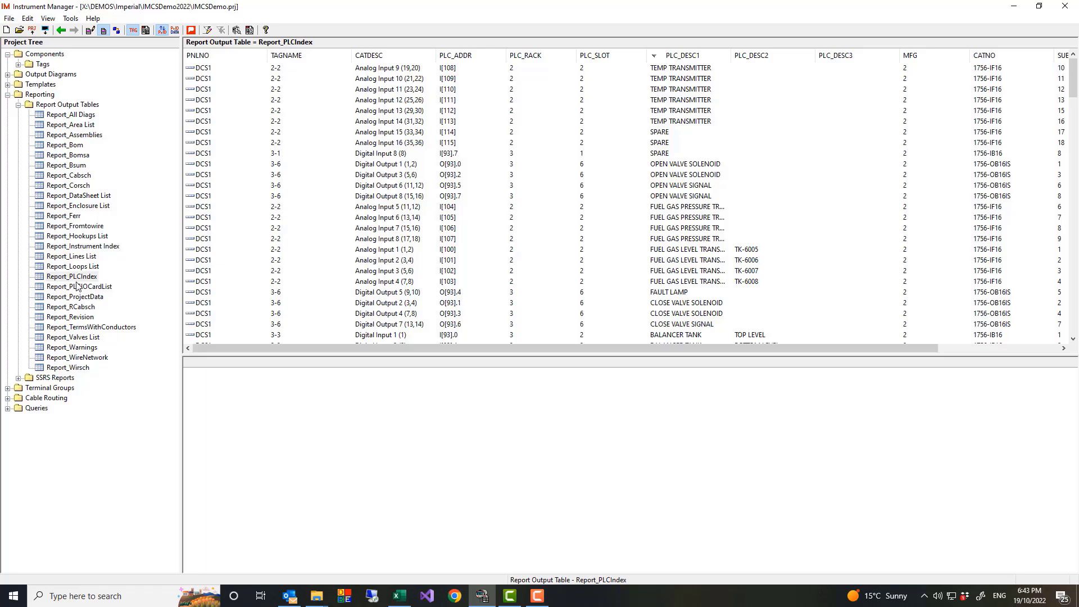
click(64, 368)
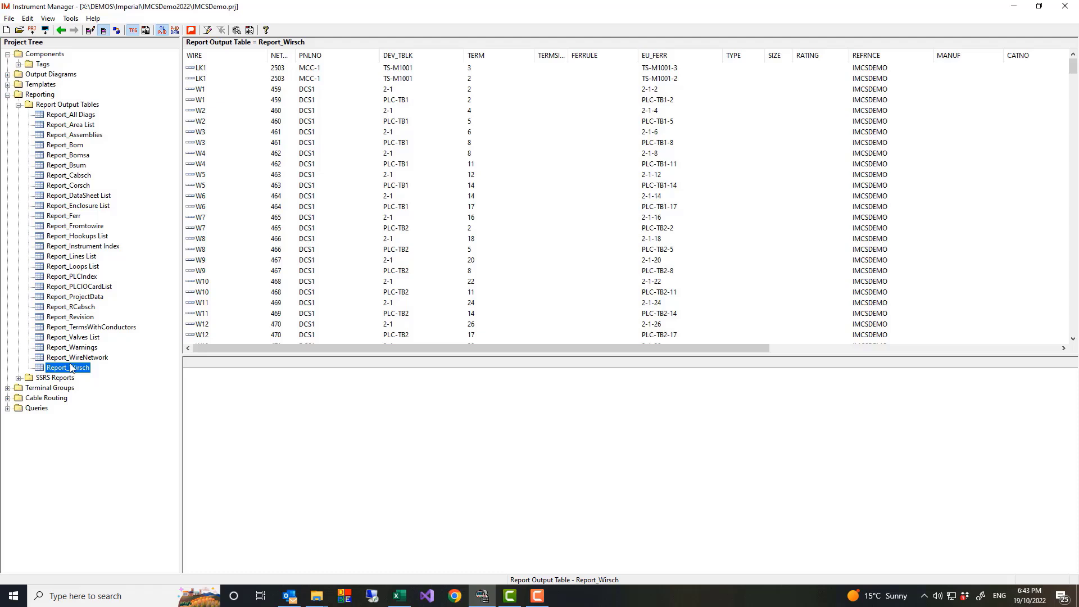
click(19, 104)
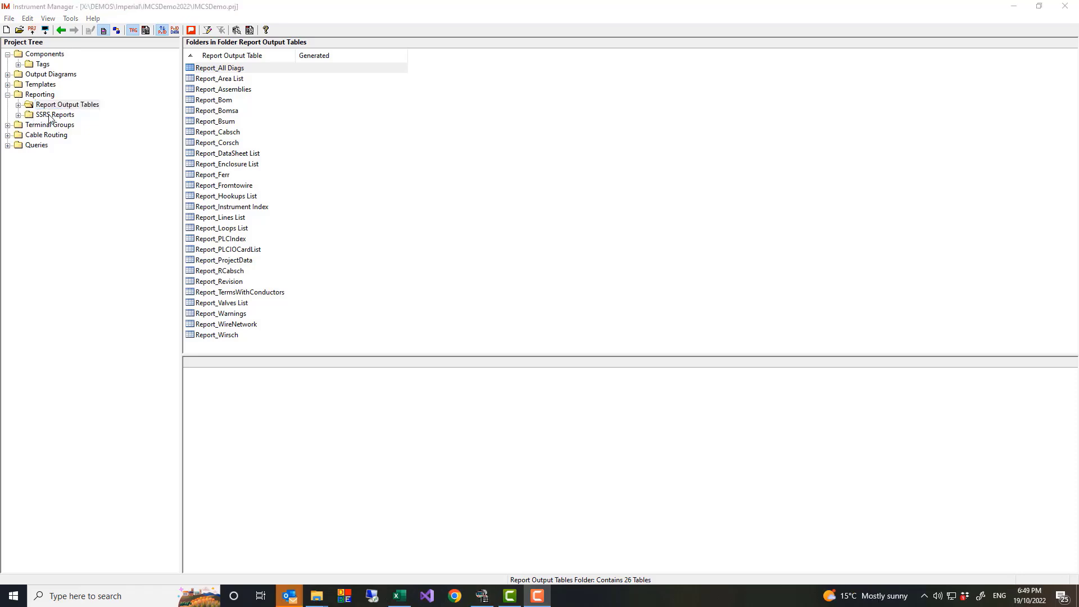
Step: View the IMCSDemo2022 SSRS report "Cable list by type" in the web browser and return to the report list
click(51, 115)
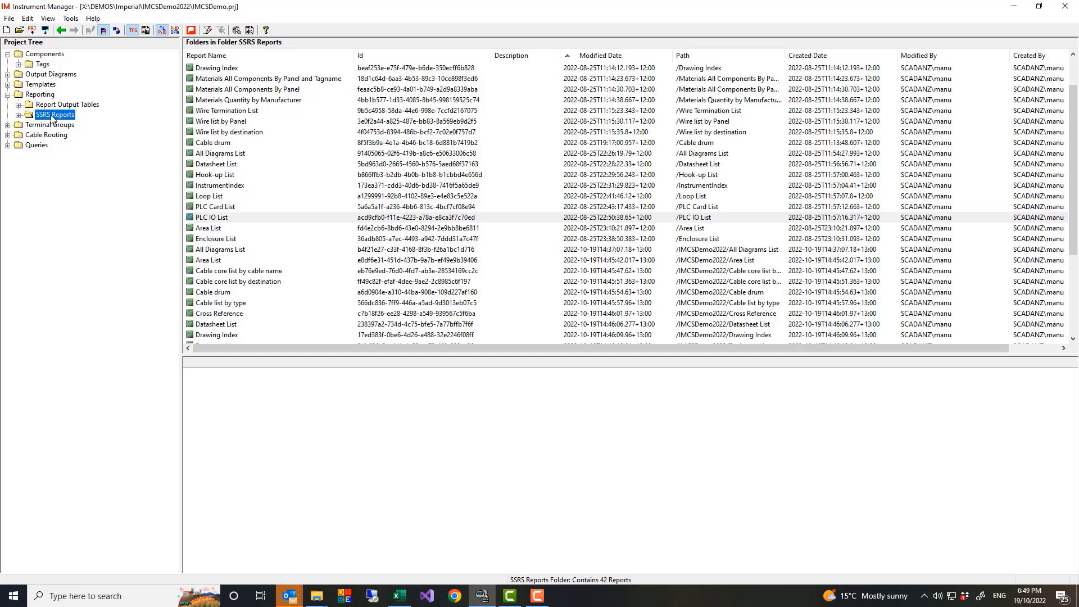
scroll(245, 275, down, 3)
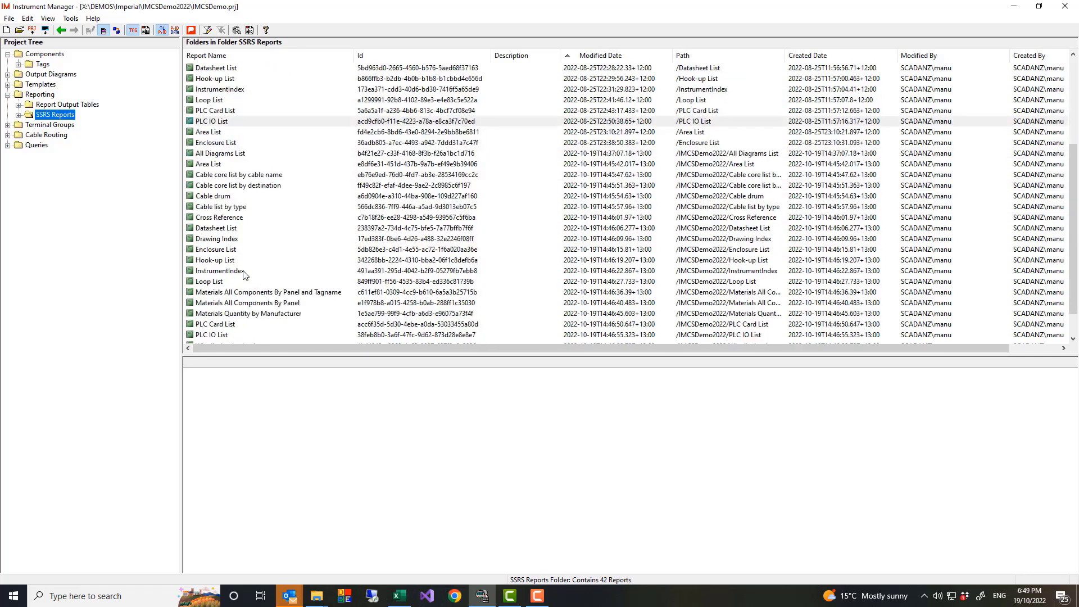
click(242, 208)
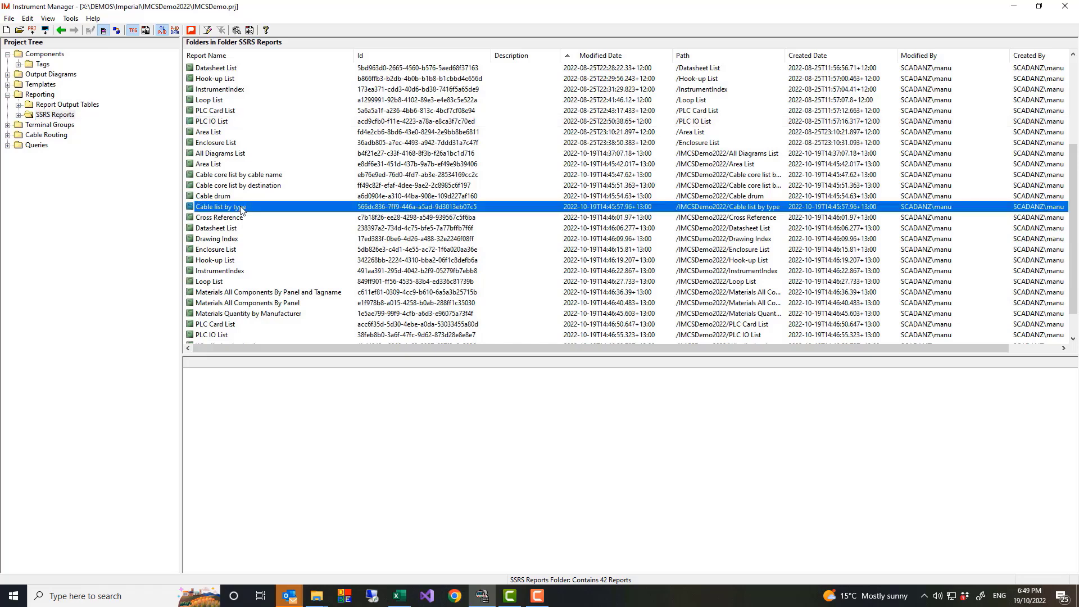
right_click(242, 210)
click(263, 214)
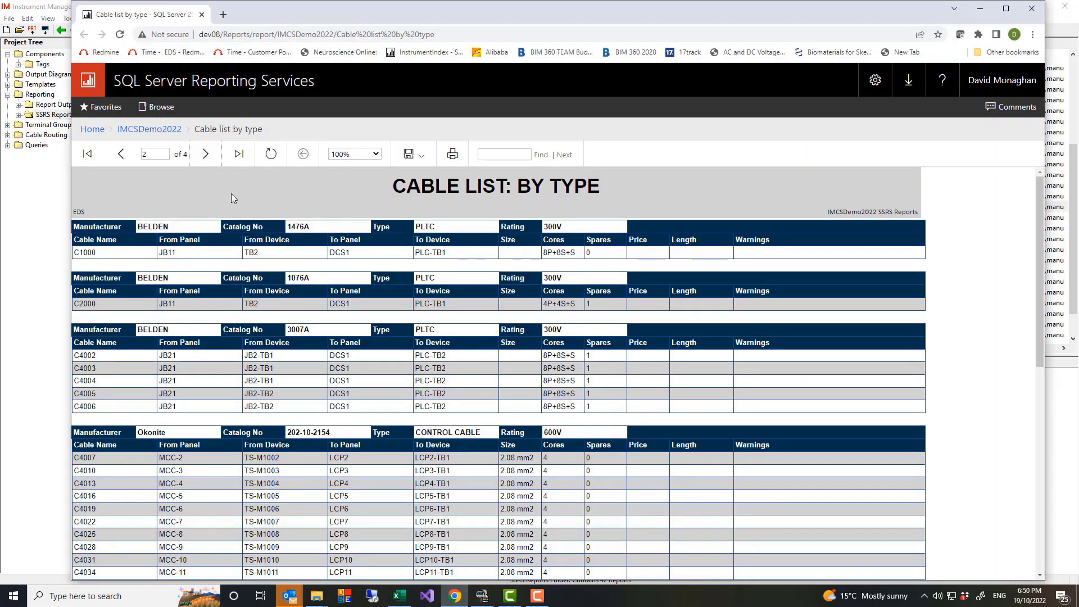
scroll(252, 235, down, 1)
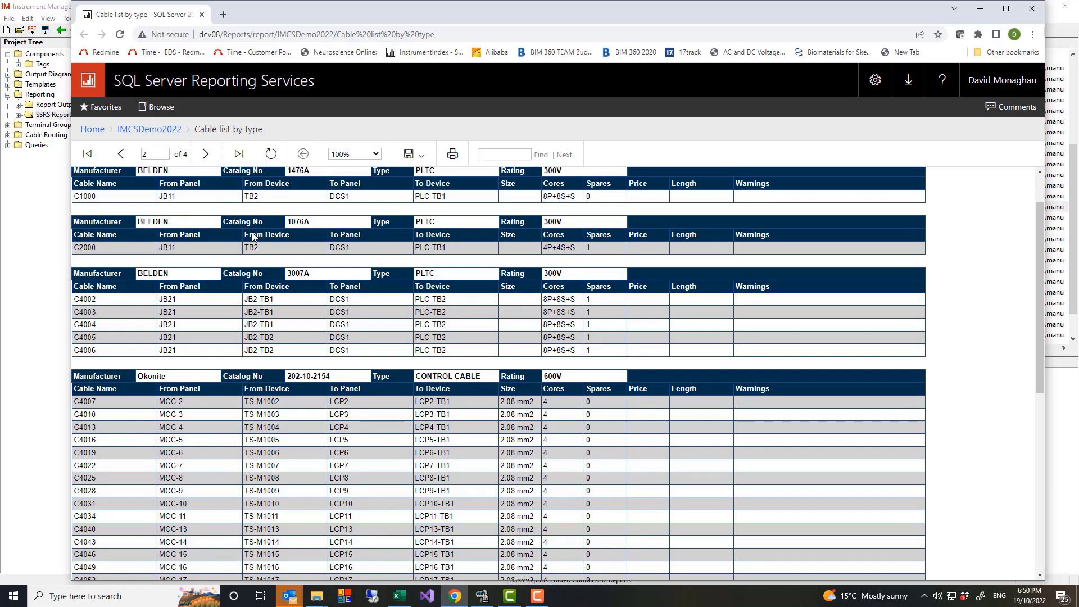
scroll(252, 235, up, 1)
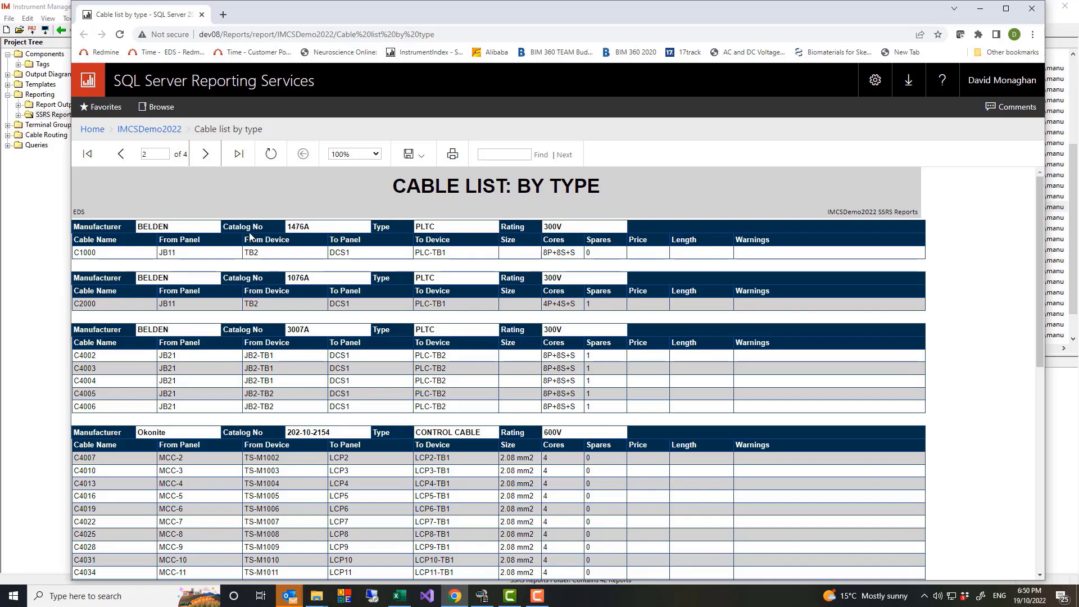
key(alt+Tab)
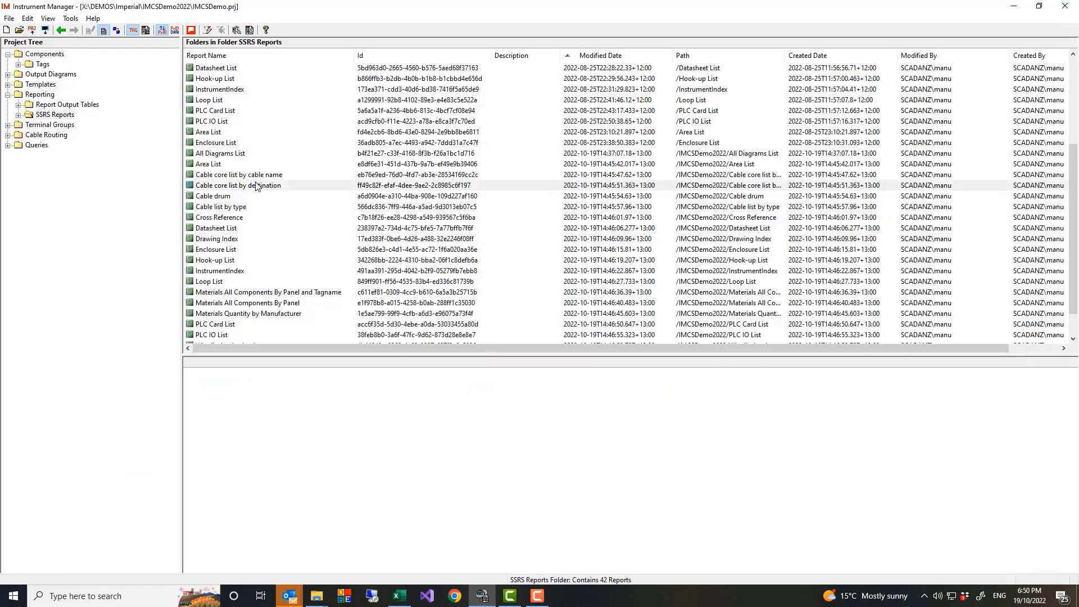
Step: View the IMCSDemo2022 SSRS report "Cable core list by destination" in the web browser
click(257, 186)
right_click(257, 186)
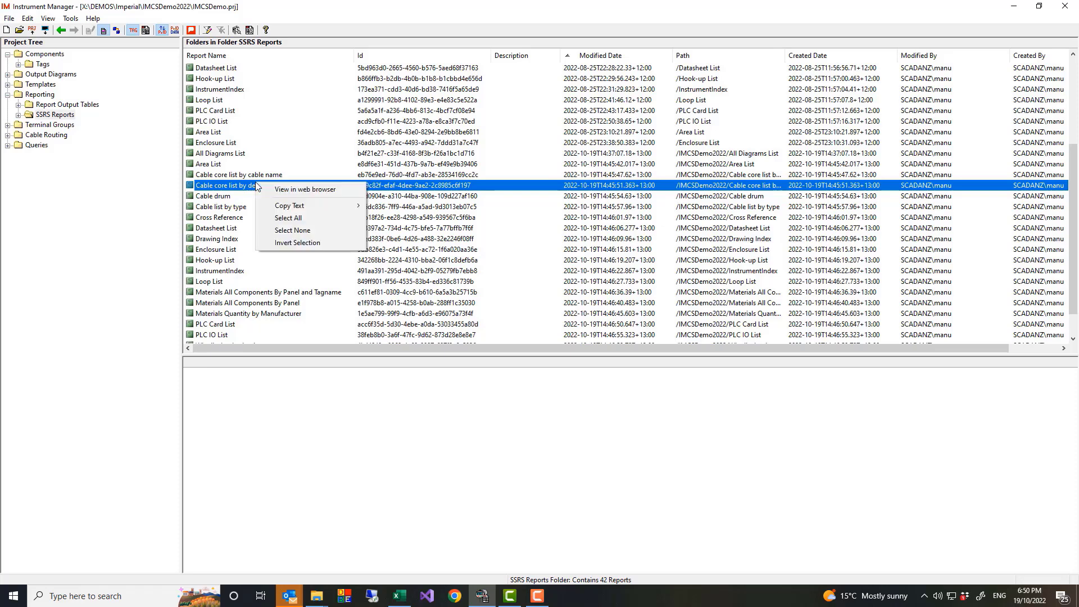
click(283, 192)
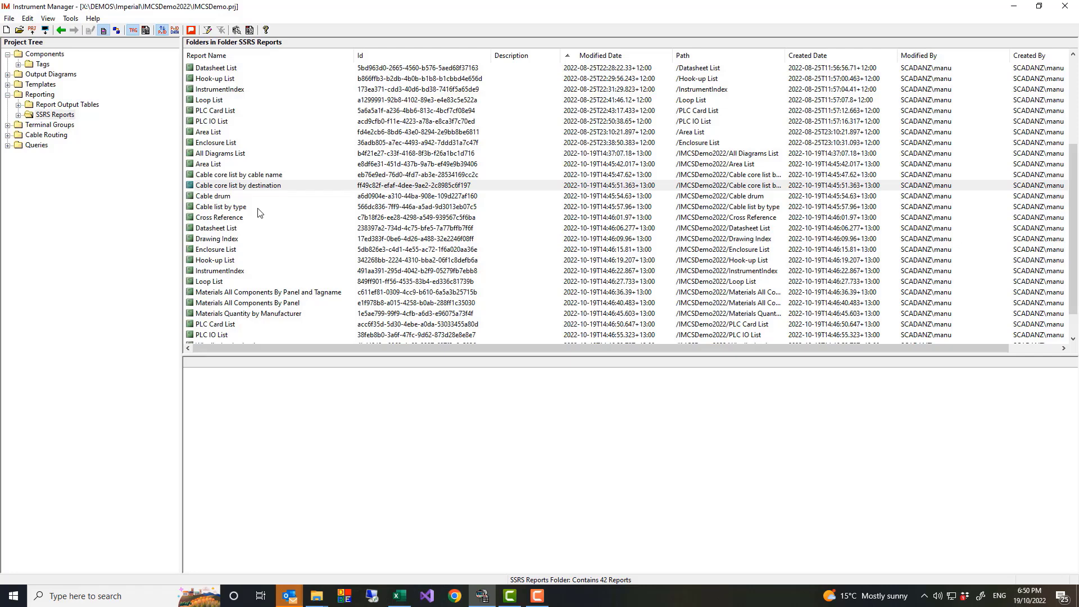
Step: View the SSRS report with path /PLC Card List in the web browser, and close it
click(205, 112)
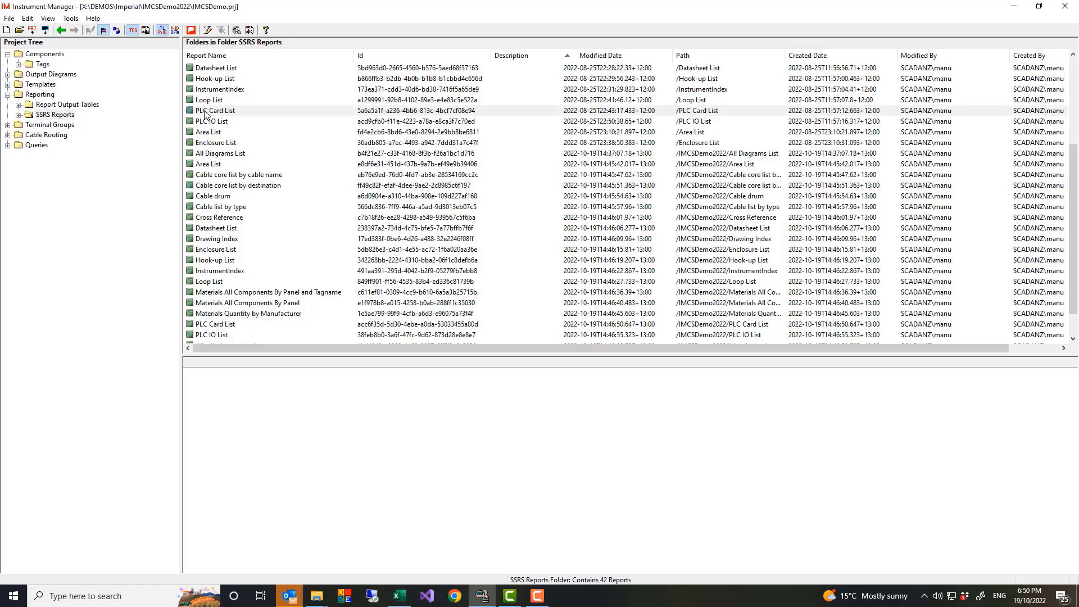
click(205, 113)
right_click(206, 113)
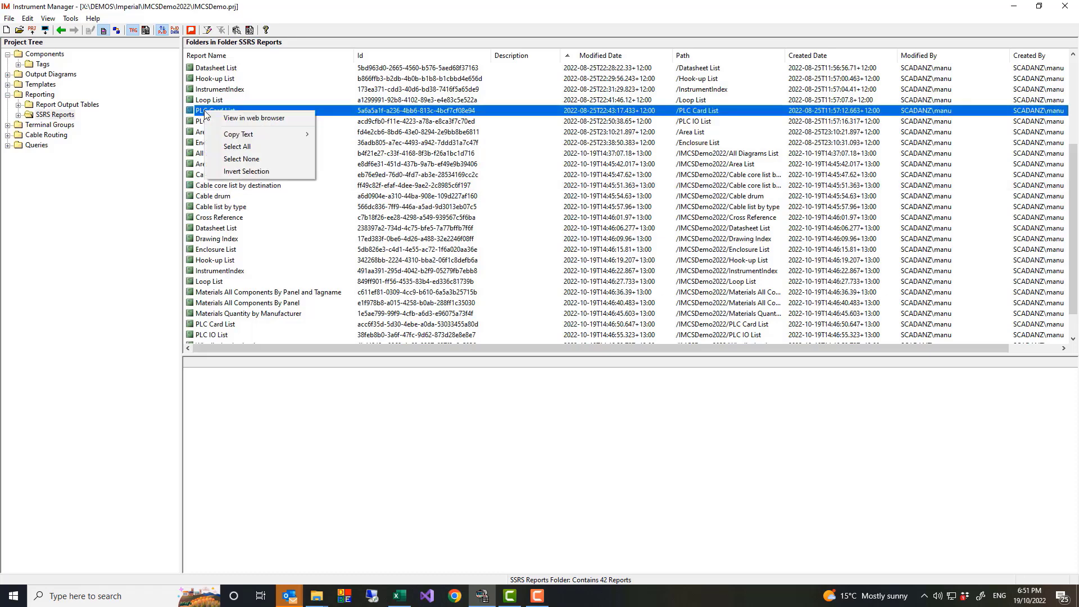
click(234, 120)
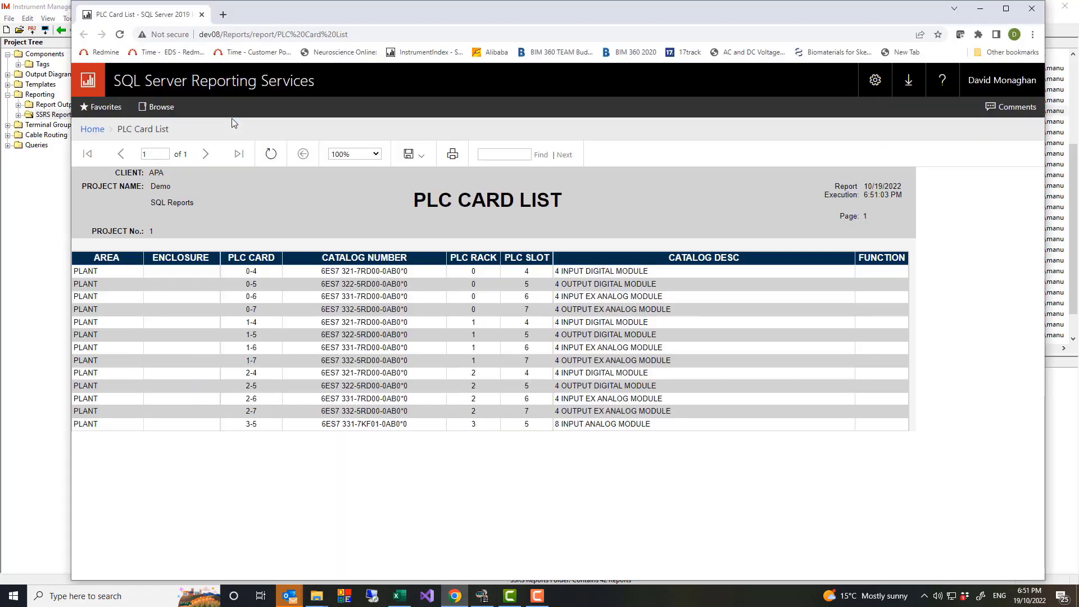
key(ctrl+w)
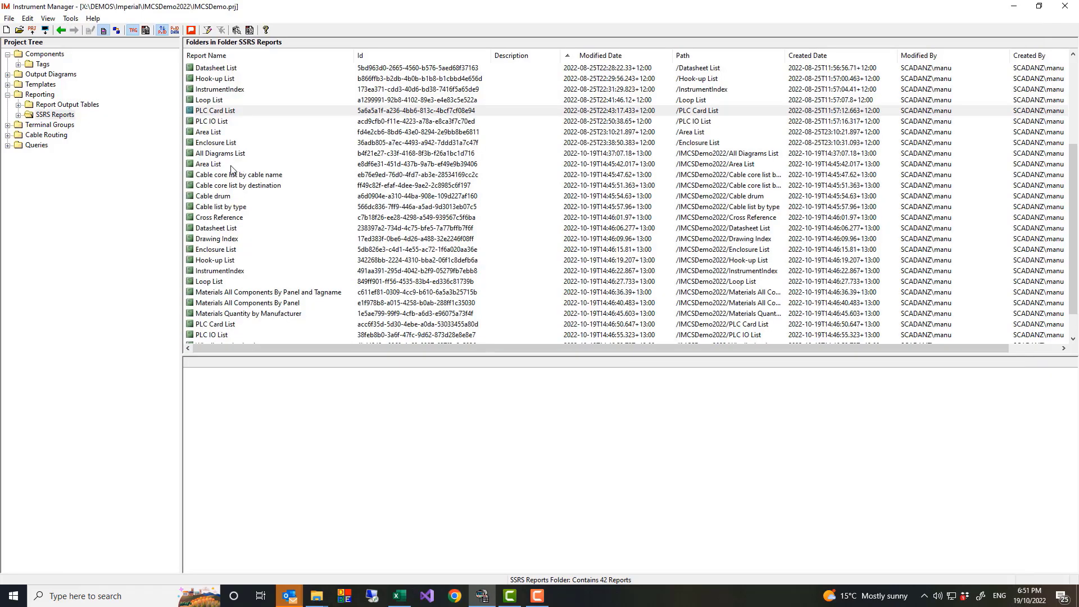
Step: View the SSRS report with path /PLC IO List in the web browser and return to the report list
click(205, 123)
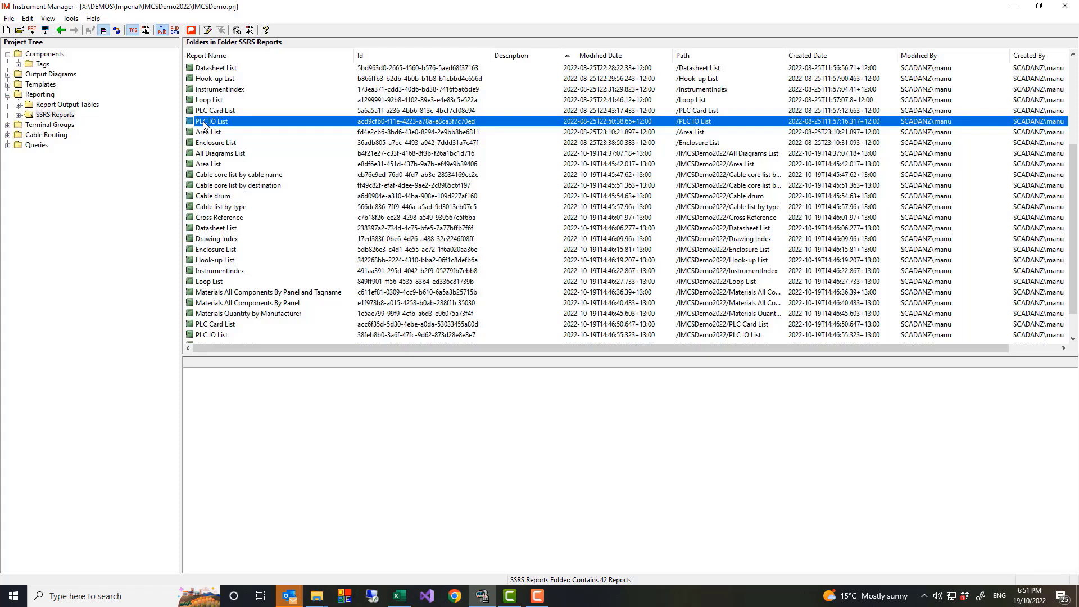
right_click(204, 122)
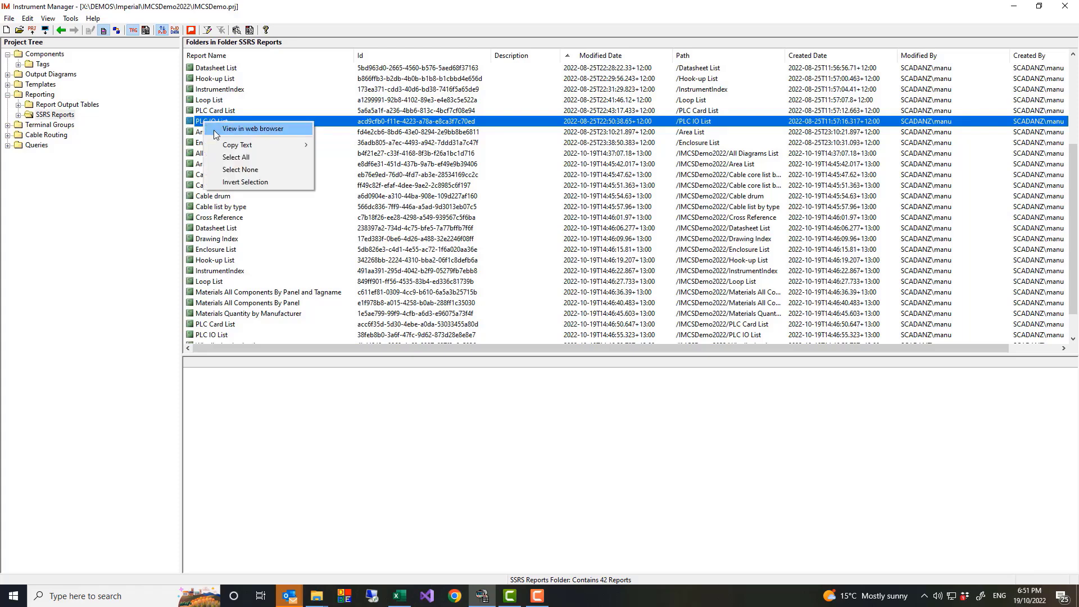
click(236, 129)
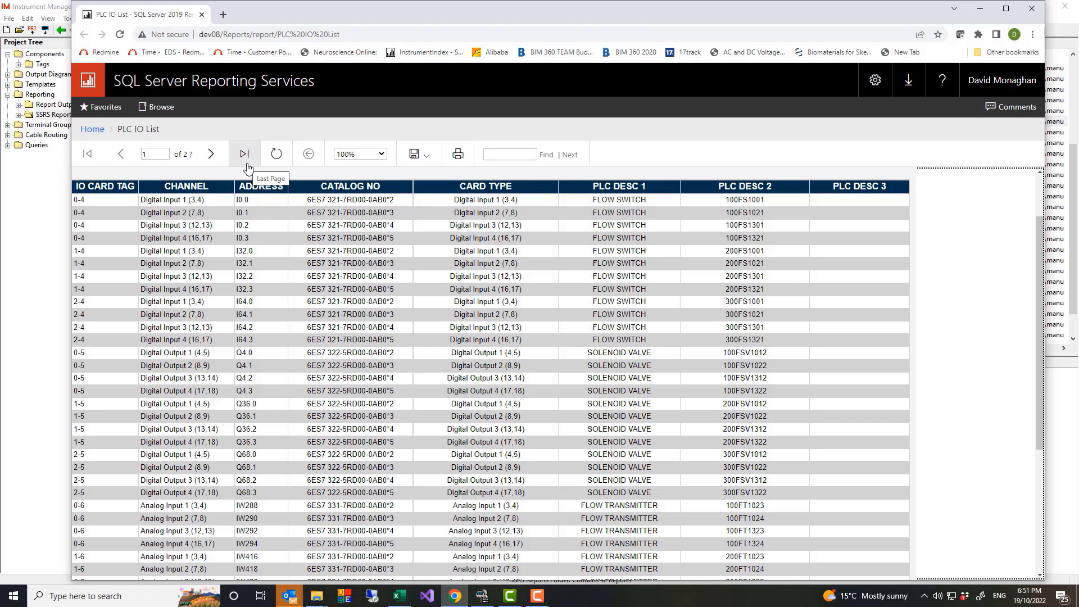
key(alt+Tab)
Step: View the IMCSDemo2022 report "Materials All Components By Panel and Tagname" in the web browser and return to the report list
click(246, 295)
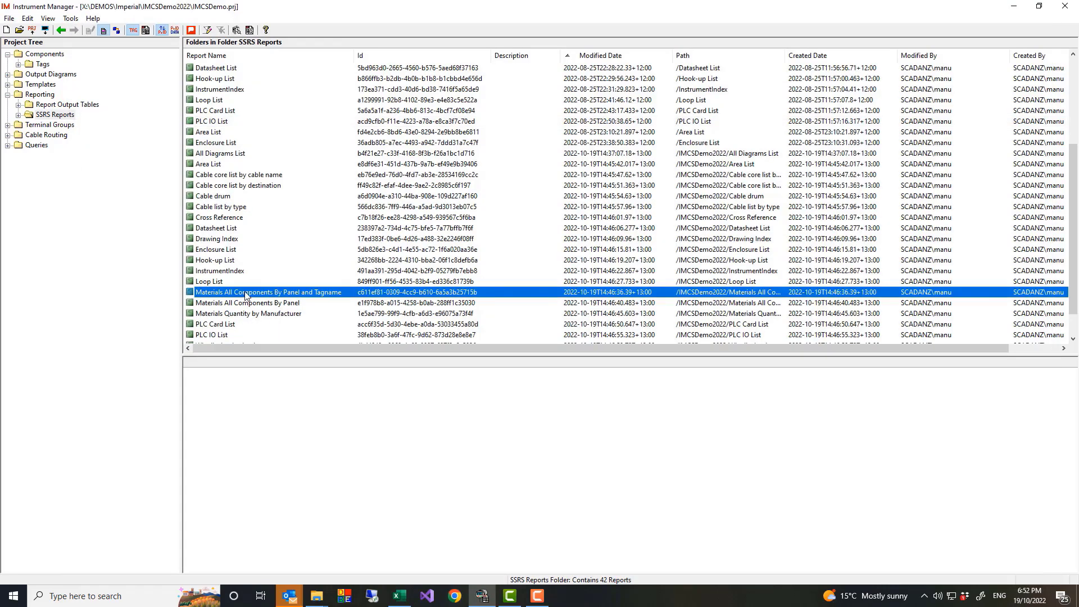
right_click(246, 295)
click(281, 299)
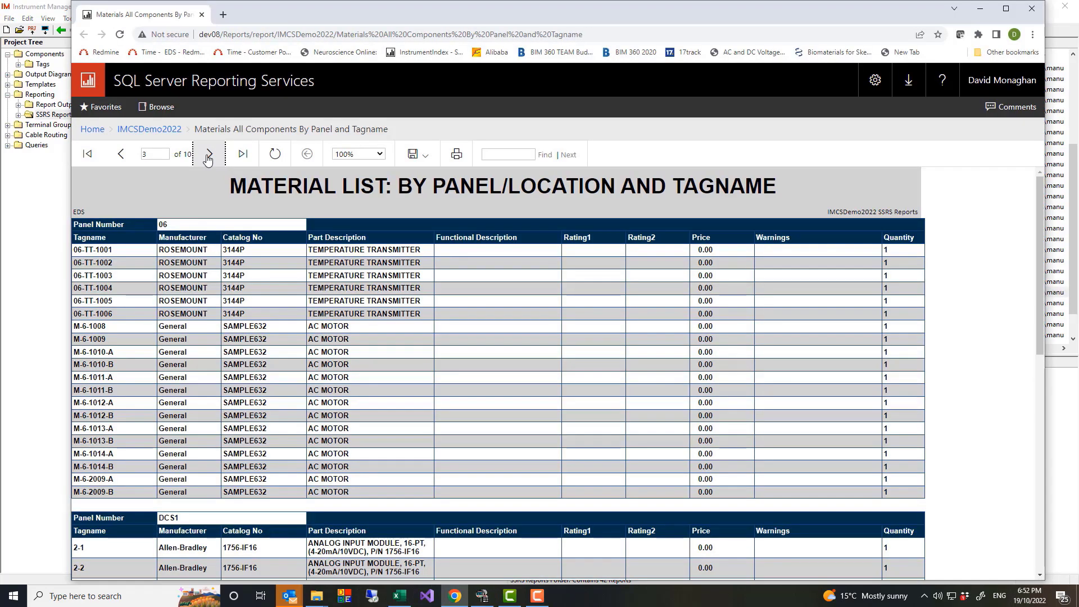
scroll(292, 238, down, 1)
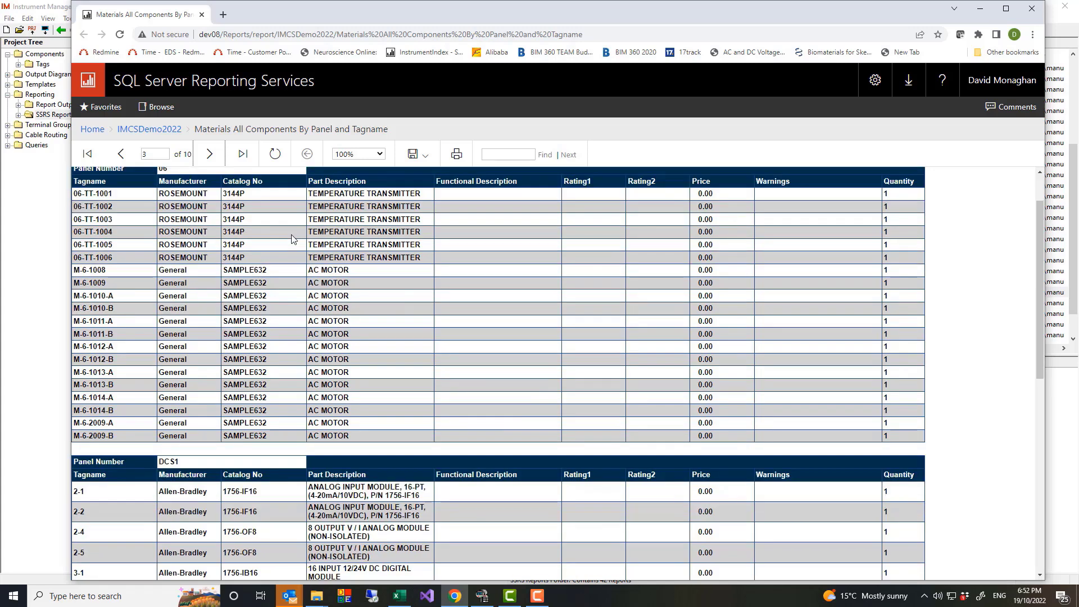
scroll(292, 239, down, 1)
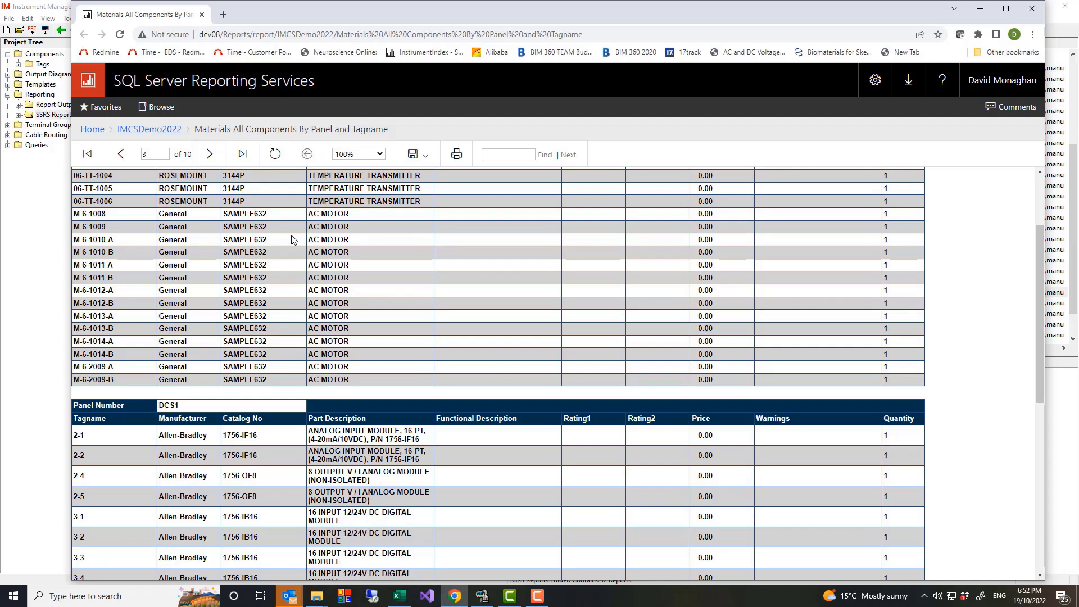
key(alt+Tab)
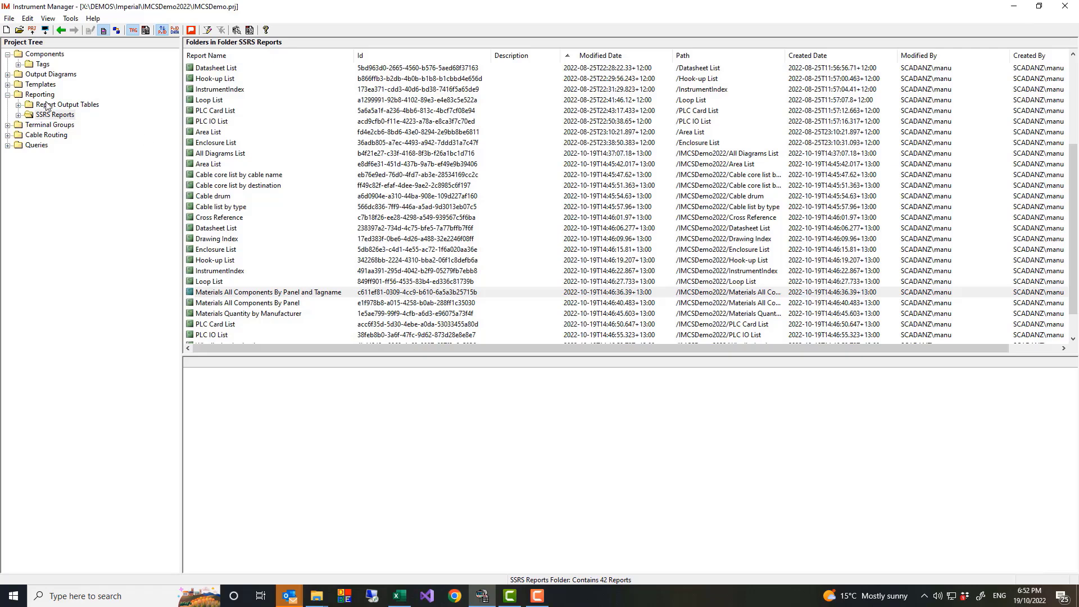